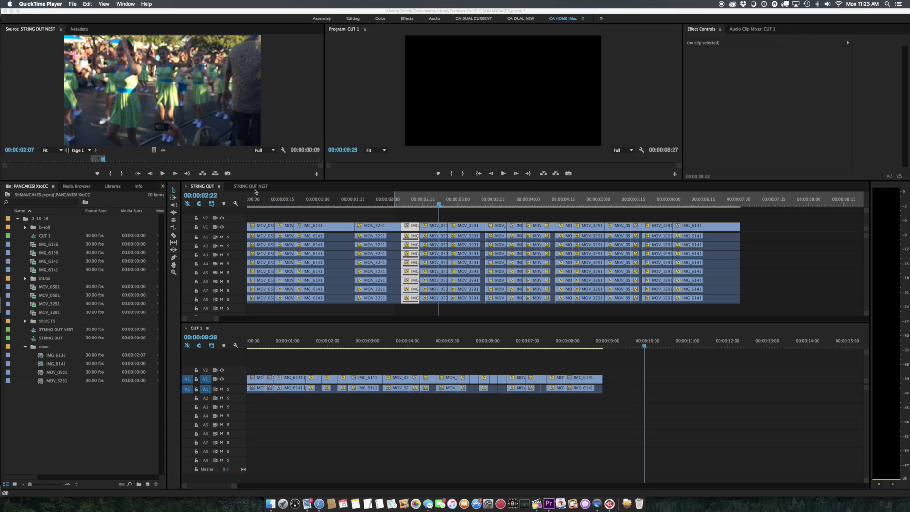
Step: Drag the MOV_3291 clips from STRING OUT into CUT 1 after IMG_6141
left_click(323, 205)
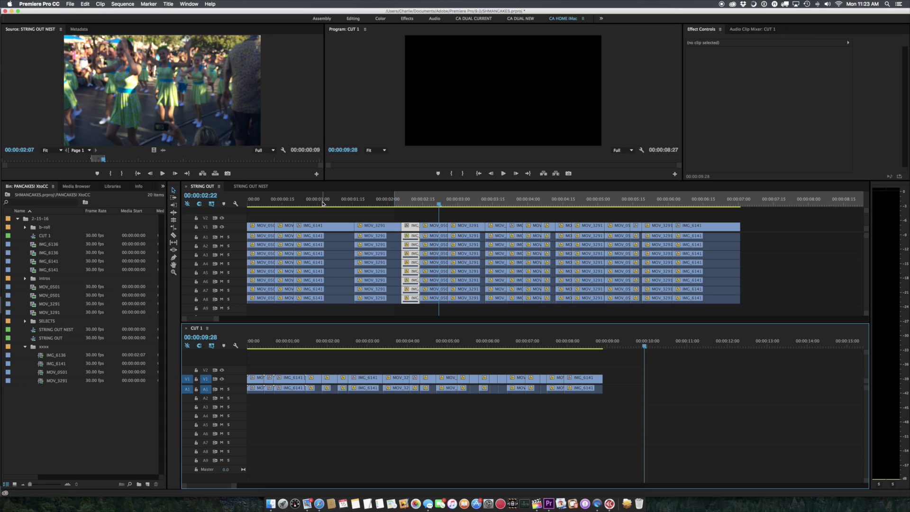
left_click(346, 203)
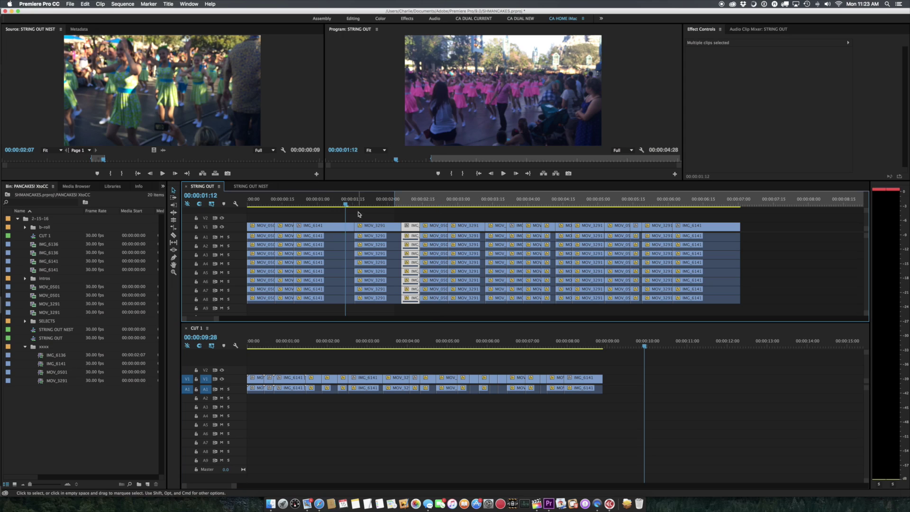
left_click_drag(363, 214, 366, 304)
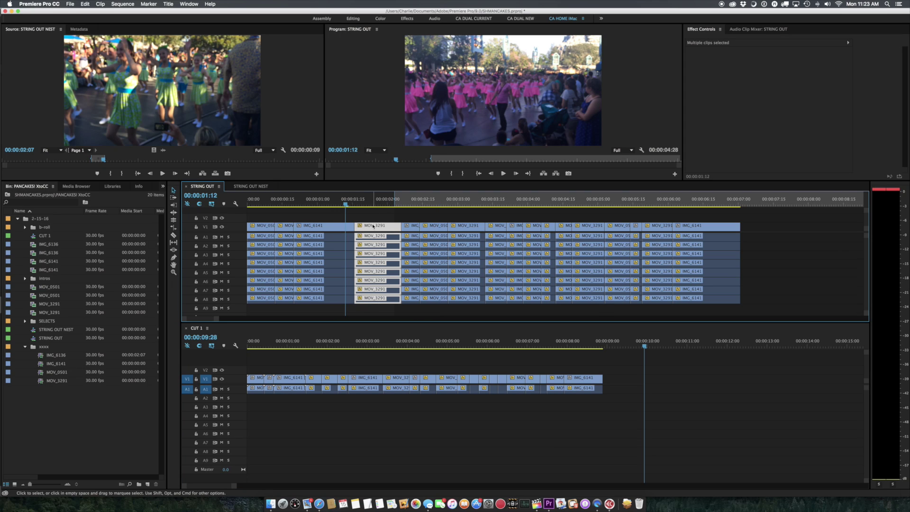
left_click_drag(377, 236, 617, 389)
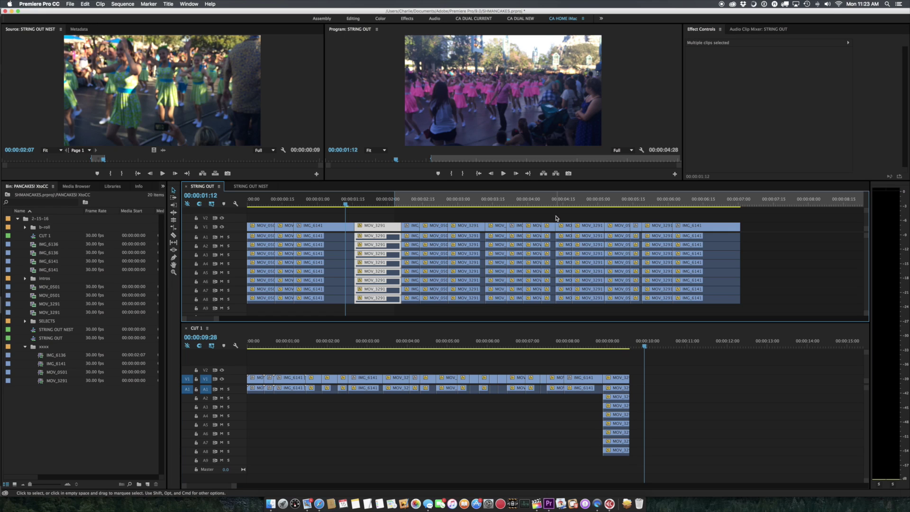
Step: Add the narrow multi-track clips from near 00:00:04:15 to CUT 1 near 00:00:10:09
left_click_drag(559, 218, 564, 303)
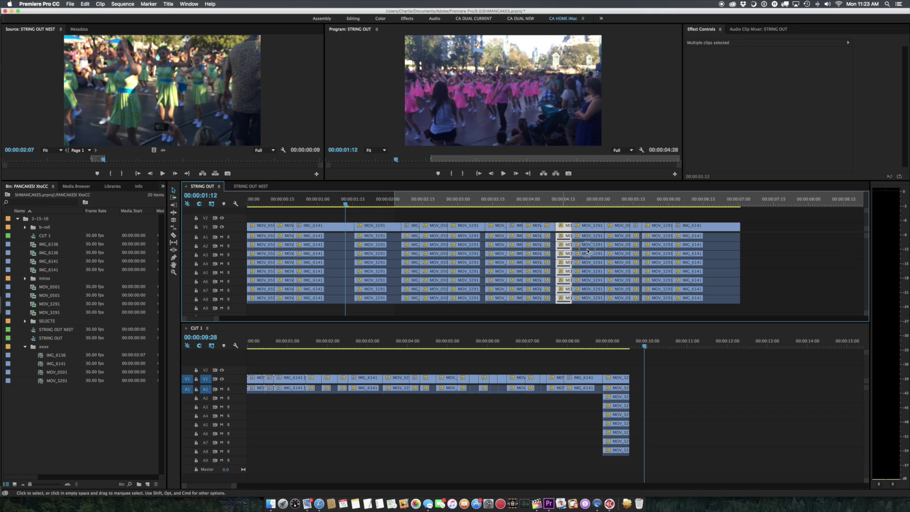
left_click_drag(563, 235, 636, 392)
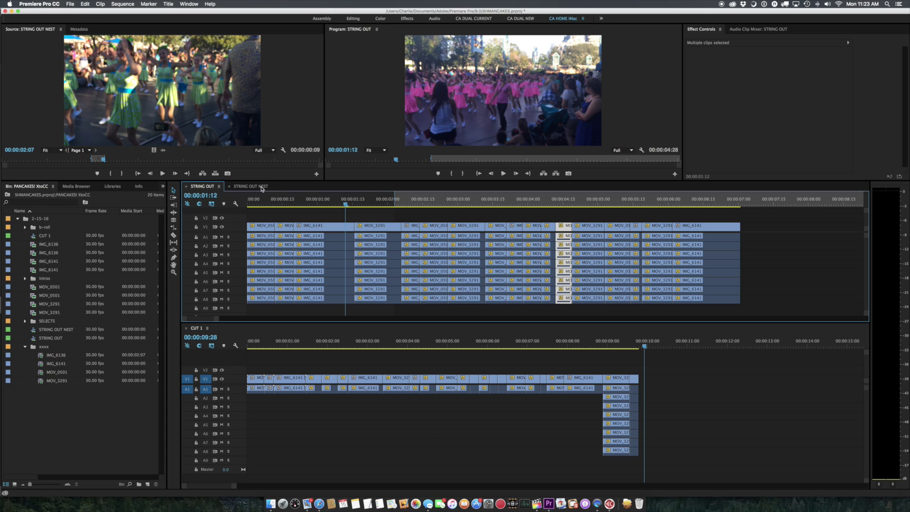
left_click(261, 188)
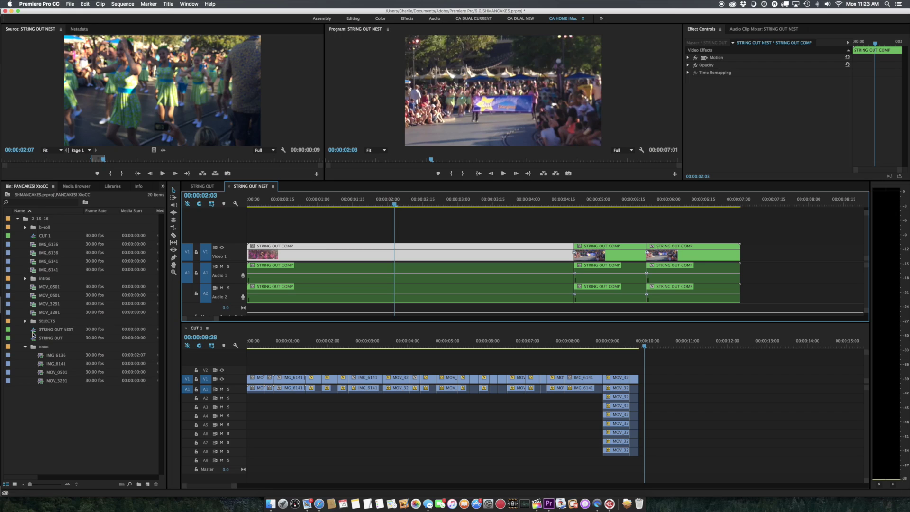
Step: Overwrite a five-frame STRING OUT NEST range at 00:00:04:05 into CUT 1
left_click(33, 332)
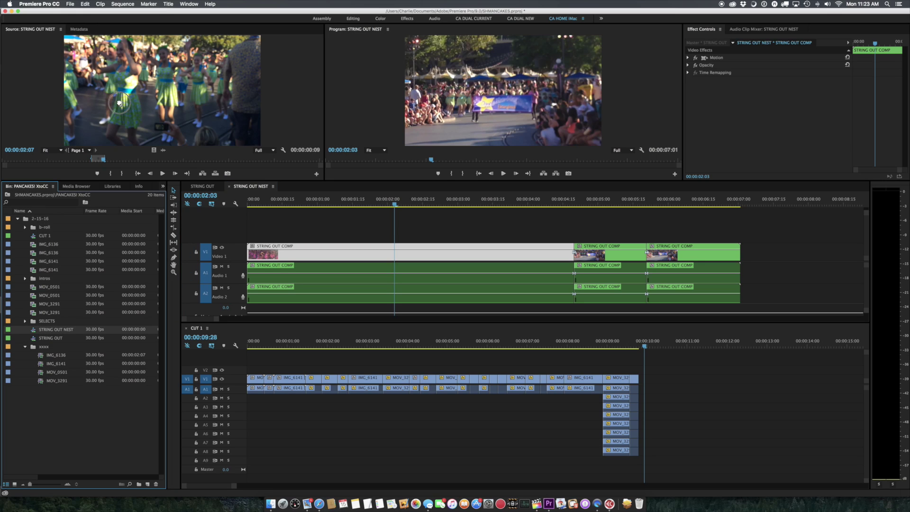
left_click(120, 105)
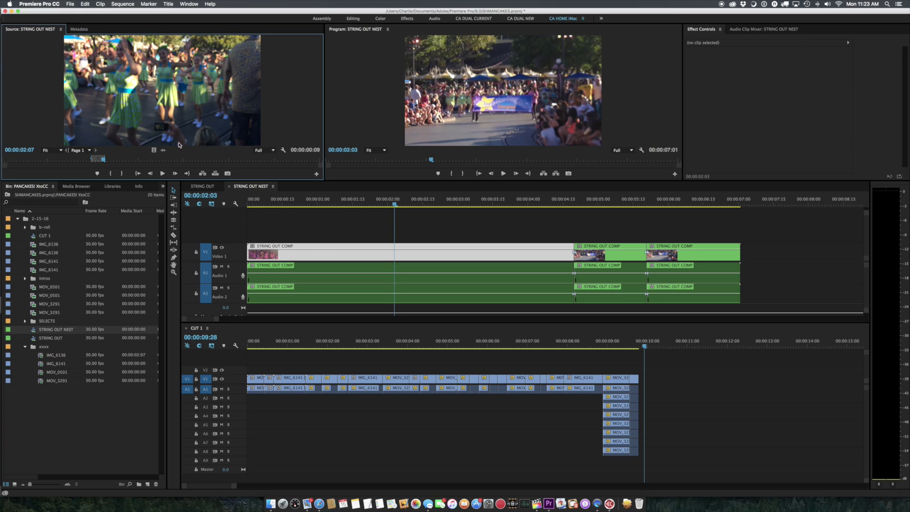
left_click_drag(180, 159, 198, 162)
key("i")
key("o")
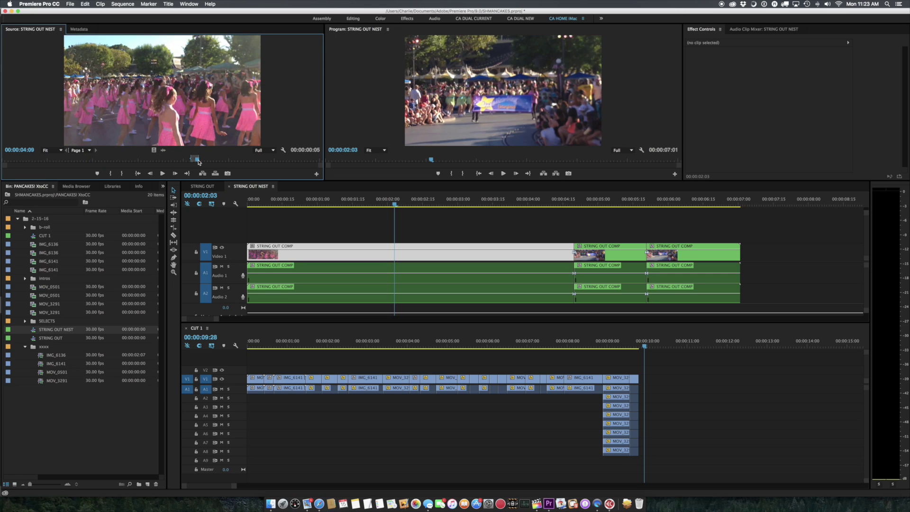
left_click(645, 342)
key("period")
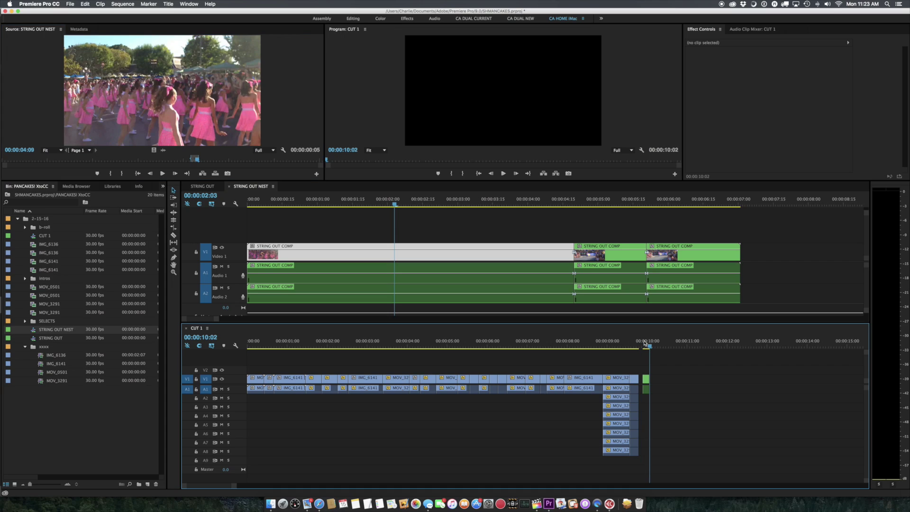
Step: Overwrite a second, six-frame range from 00:00:03:21 into CUT 1, returning to 00:00:10:05
key("shift+2")
key("period")
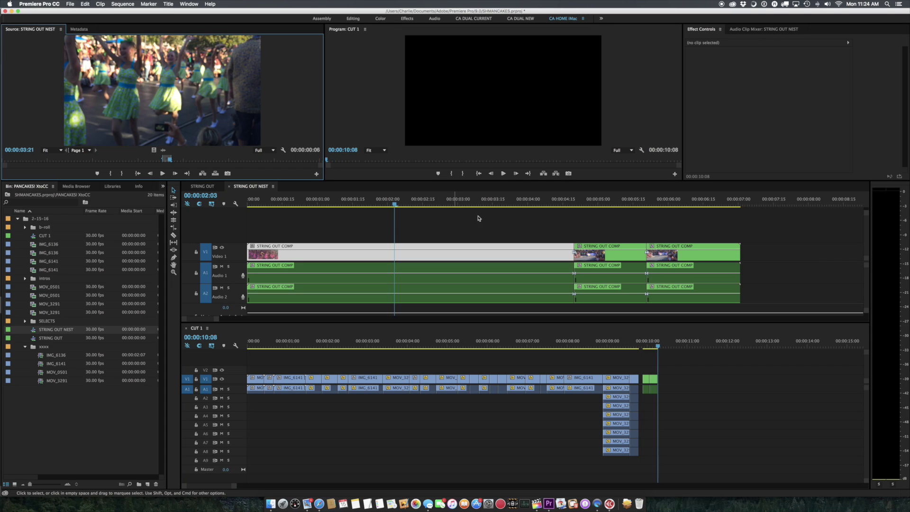
left_click(654, 345)
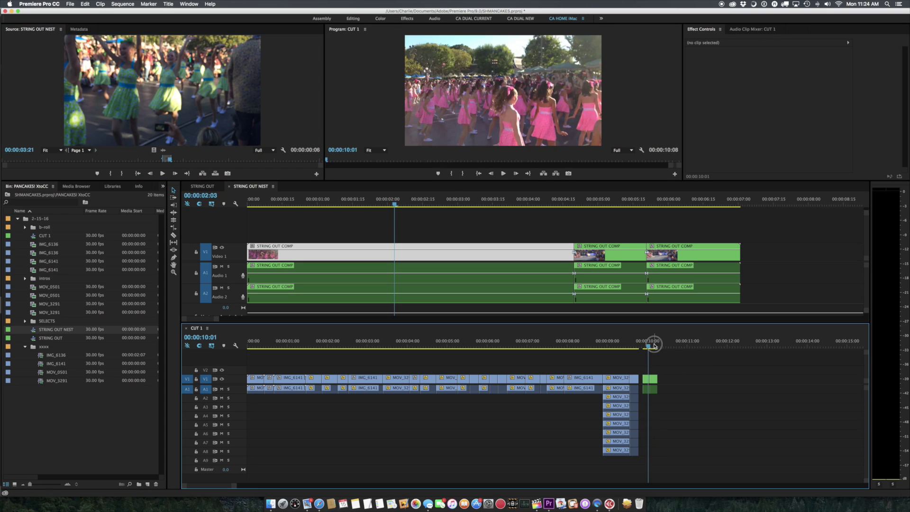
Step: Open CUT 1's nested clip into STRING OUT NEST, then into the original STRING OUT sequence
double_click(653, 379)
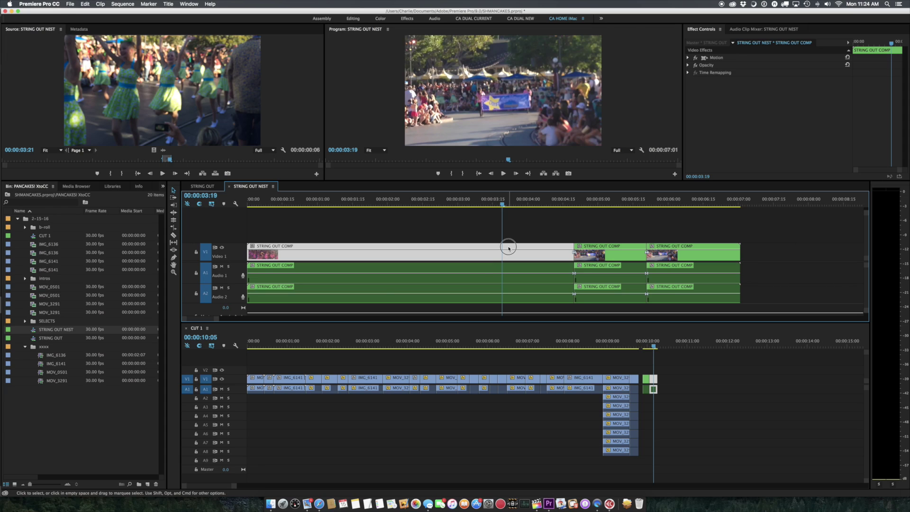
double_click(507, 244)
left_click(500, 218)
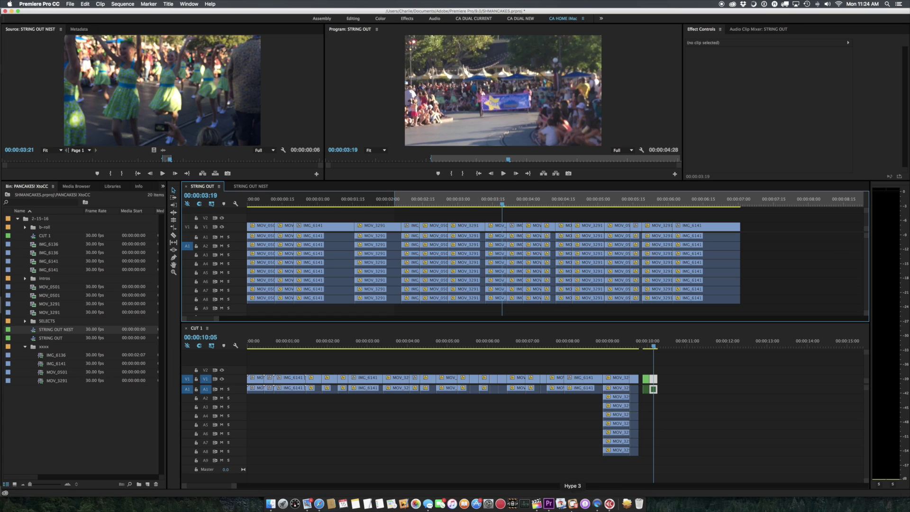
left_click(537, 504)
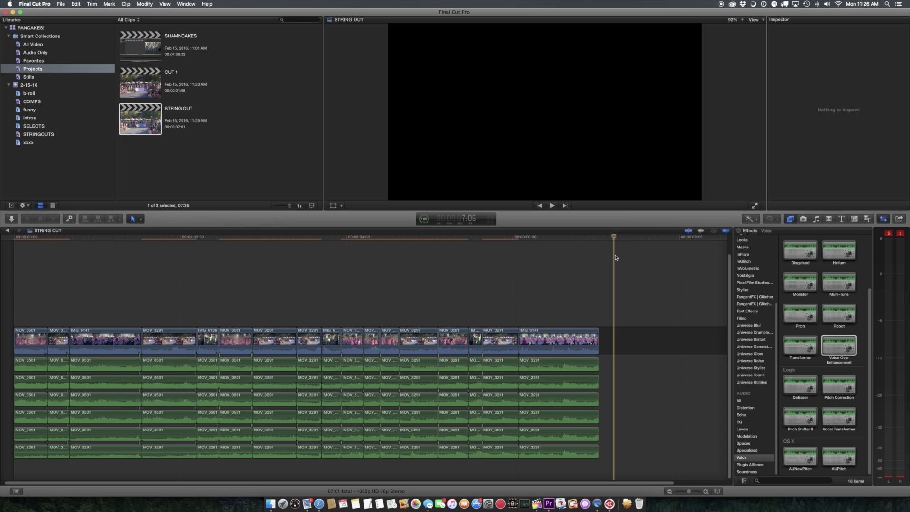
Step: Select the STRING OUT project, then show the COMPS event with STRING OUT COMP
left_click(132, 114)
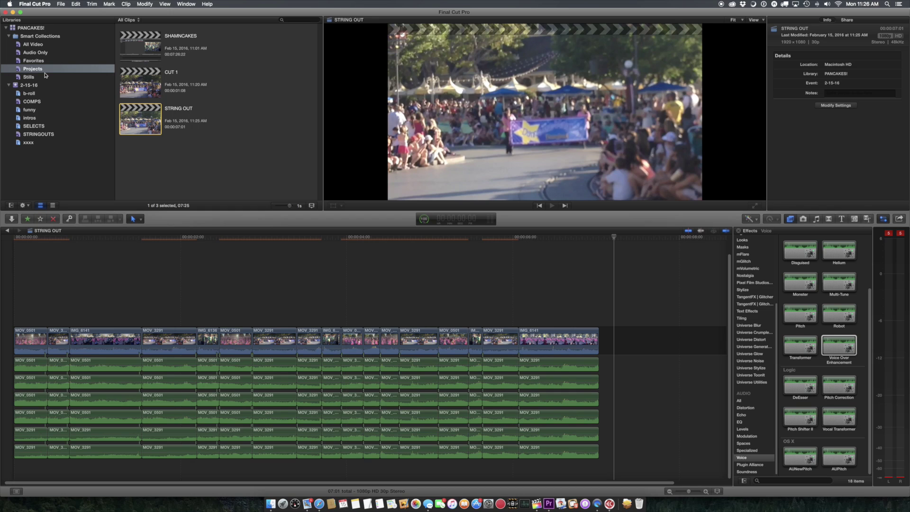
left_click(28, 102)
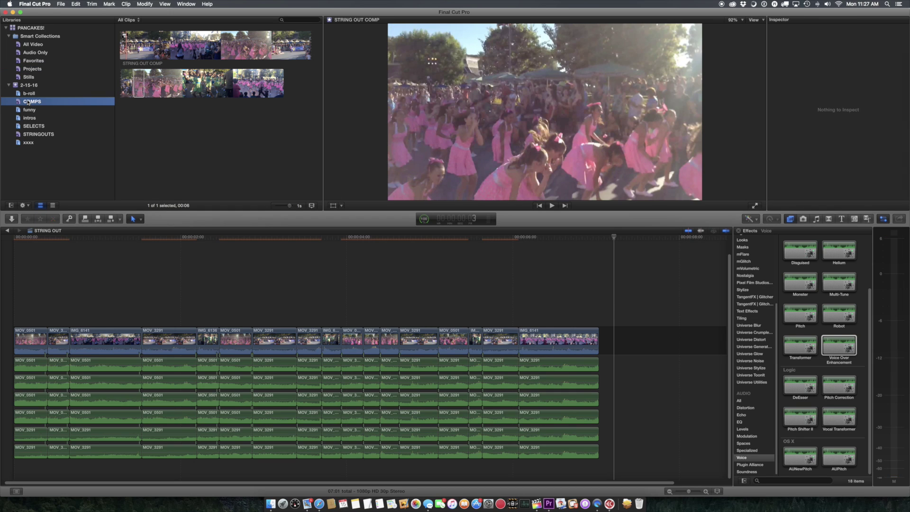
Step: Append a 00:09 range of STRING OUT COMP to the end of CUT 1
left_click(231, 62)
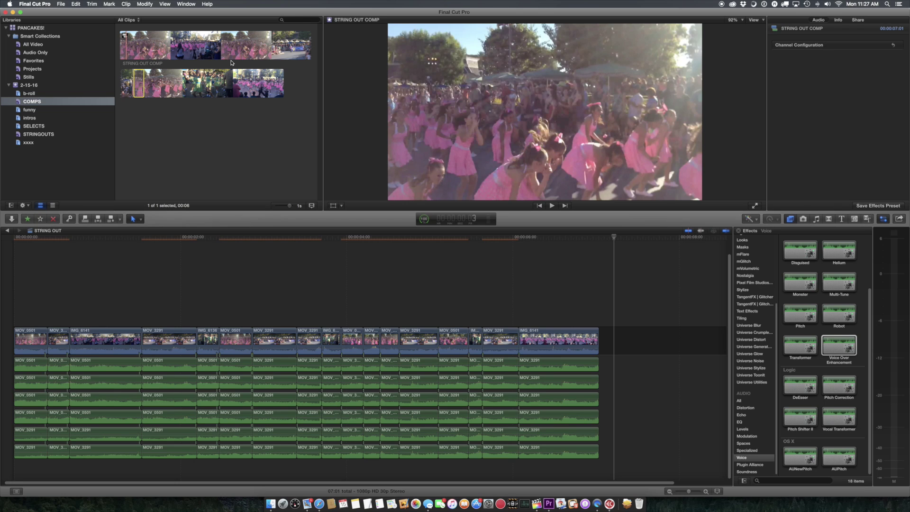
left_click(8, 232)
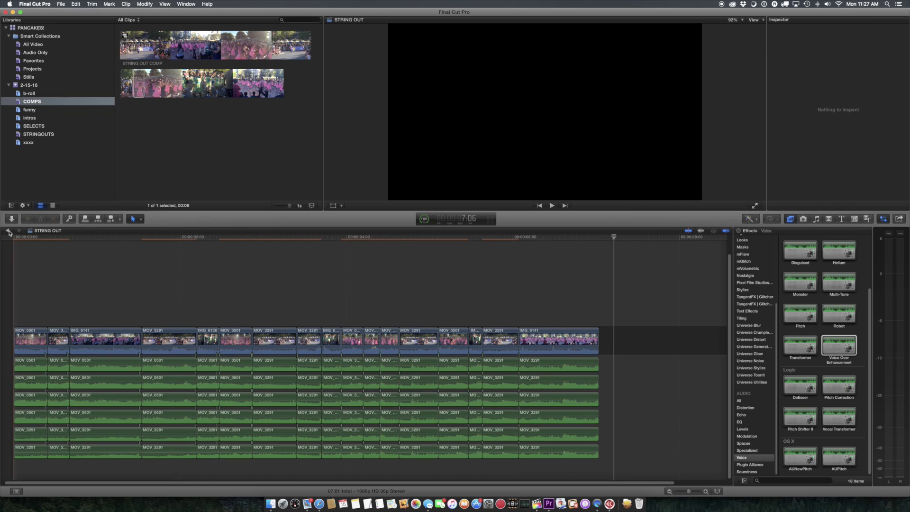
left_click(9, 233)
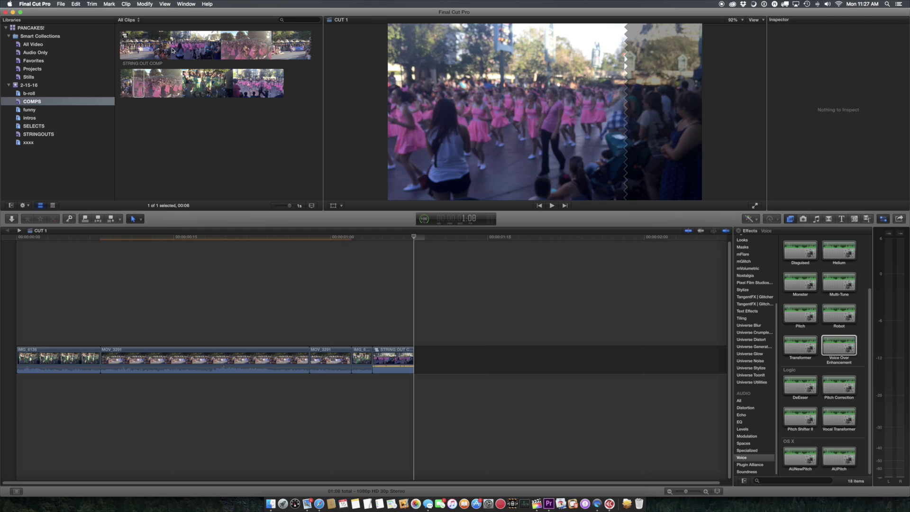
left_click_drag(176, 49, 189, 46)
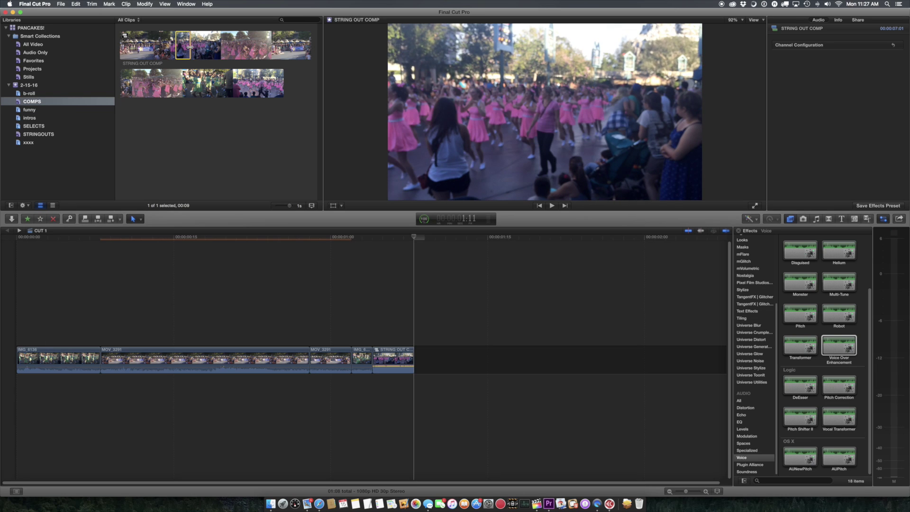
key("e")
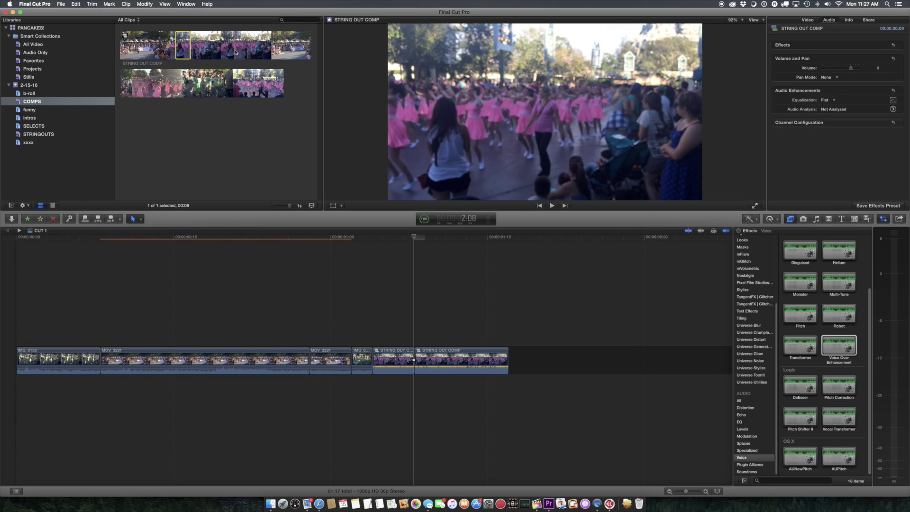
Step: Append a later 00:06 range, then select the four STRING OUT COMP clips
left_click_drag(221, 83, 177, 87)
key("e")
key("e")
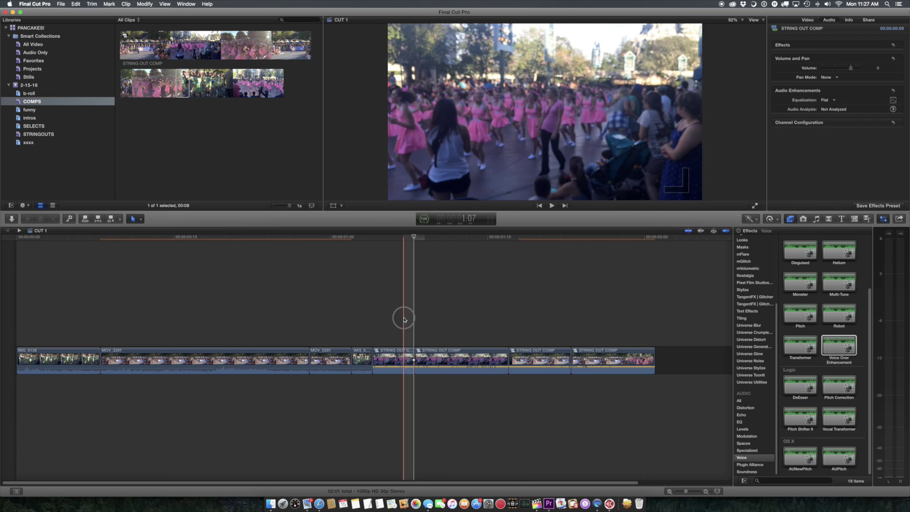
left_click_drag(404, 319, 602, 363)
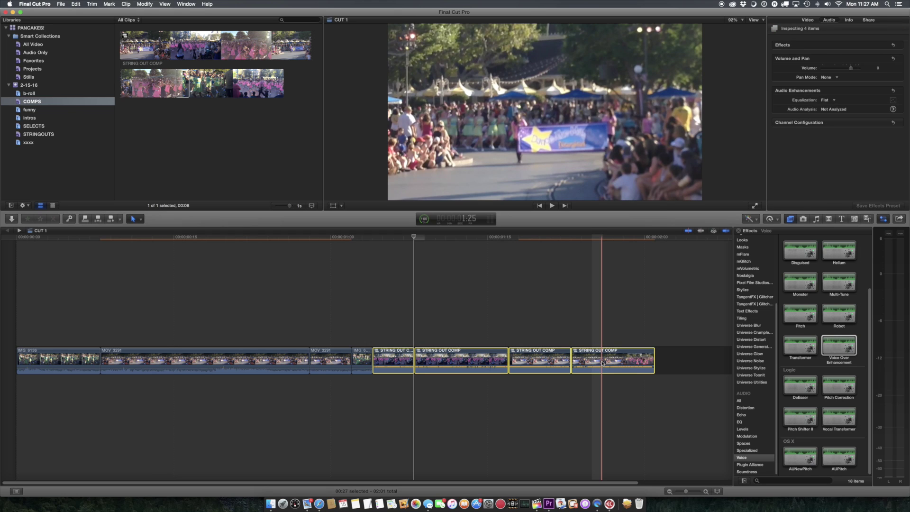
Step: Break CUT 1's compound clips apart, then overwrite a STRING OUT COMP section at 1:10
key("shift+super+g")
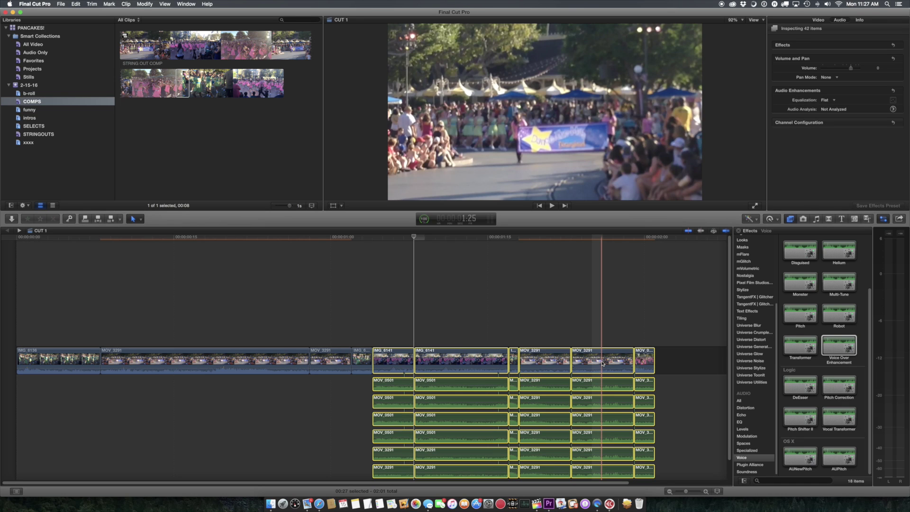
left_click(440, 239)
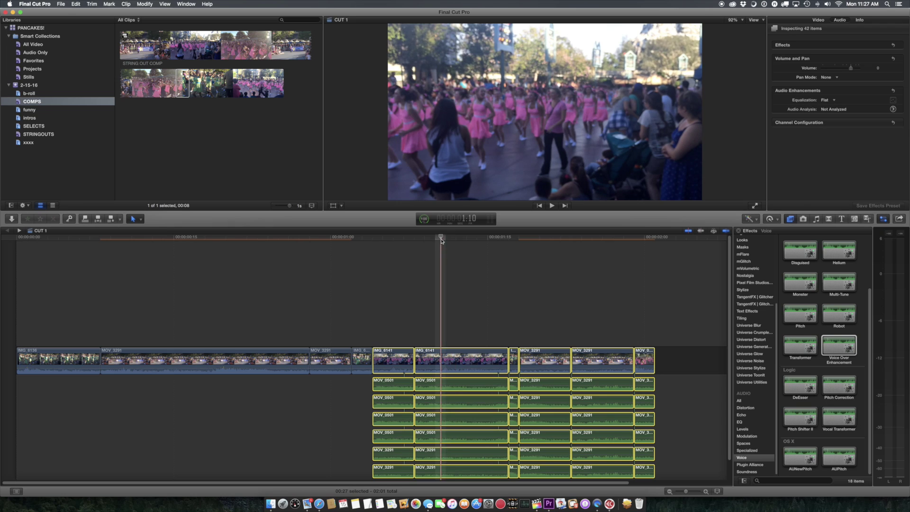
left_click(195, 53)
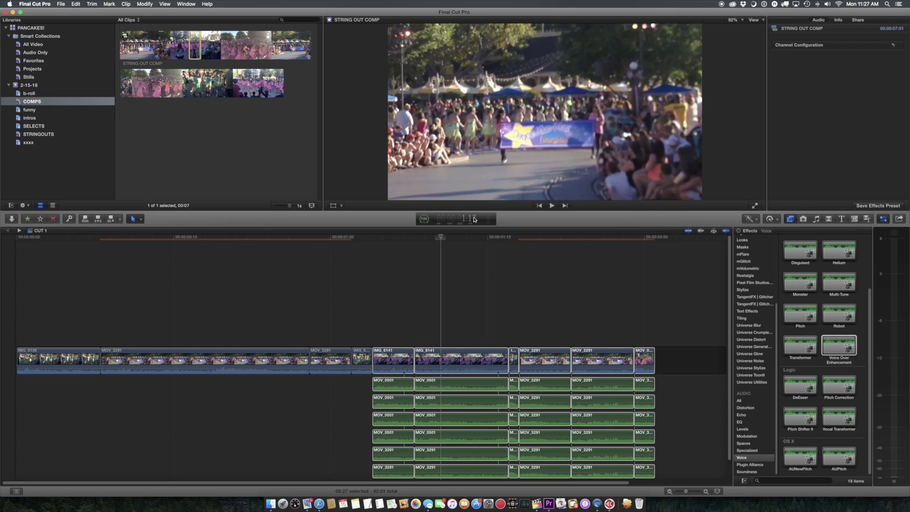
left_click(442, 238)
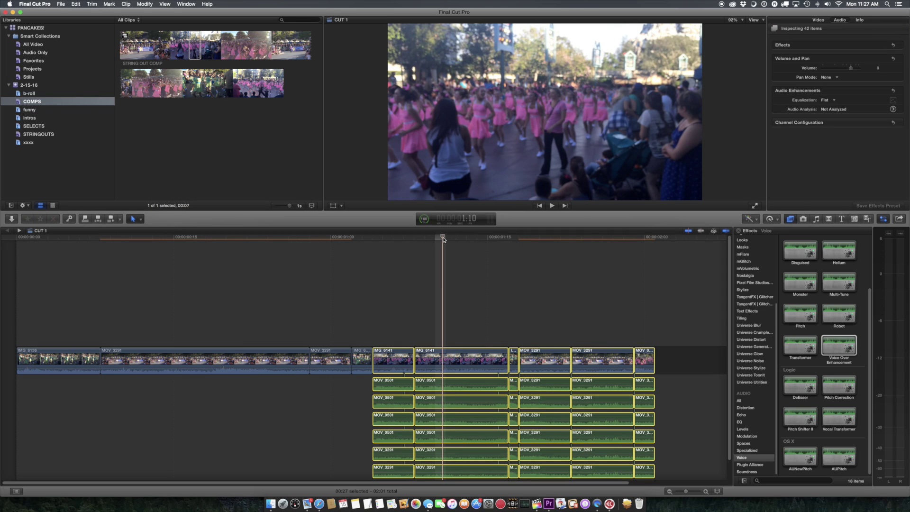
key("d")
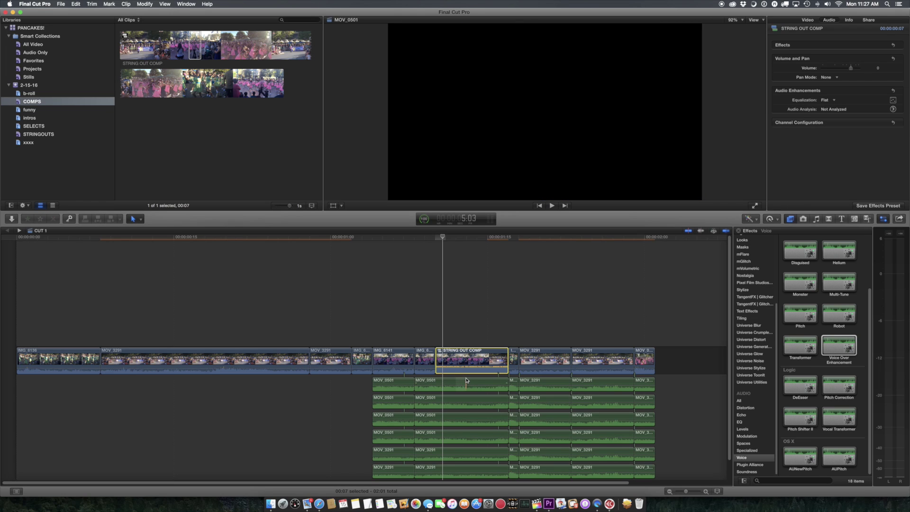
Step: Break the 00:07 STRING OUT COMP piece into IMG_6141, MOV_0501 and MOV_3291 clips
scroll(466, 380, "down", 3)
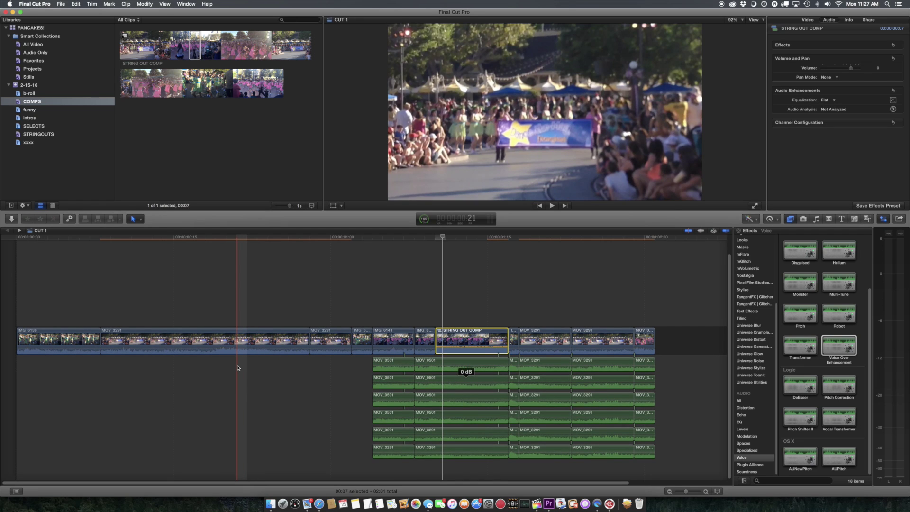
key("super+shift+g")
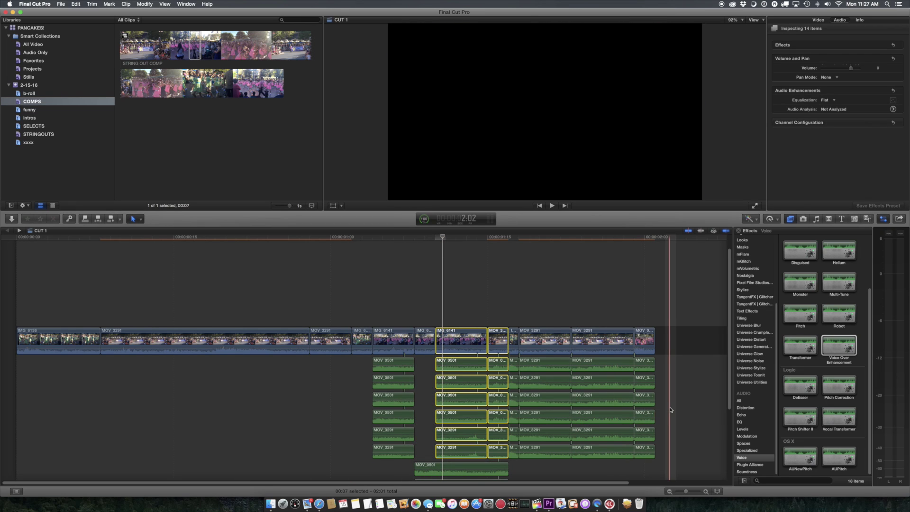
scroll(670, 409, "down", 5)
scroll(670, 409, "down", 3)
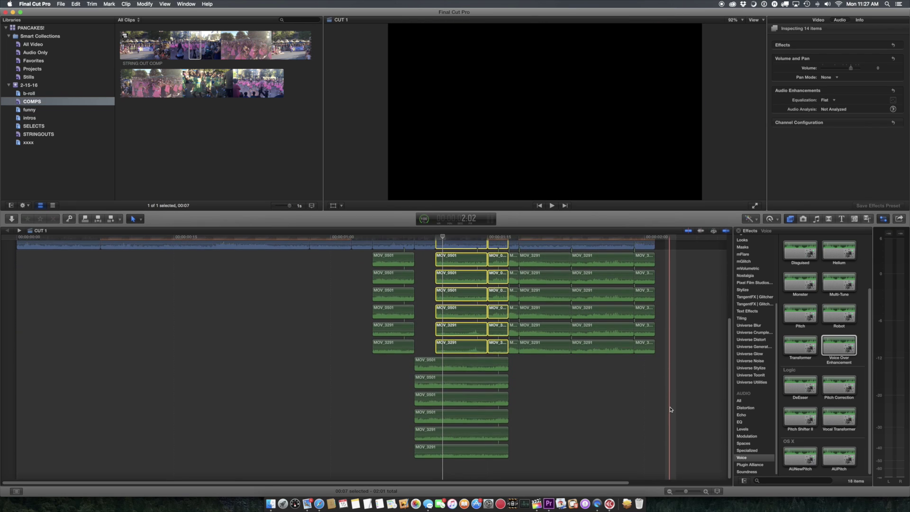
scroll(670, 409, "up", 2)
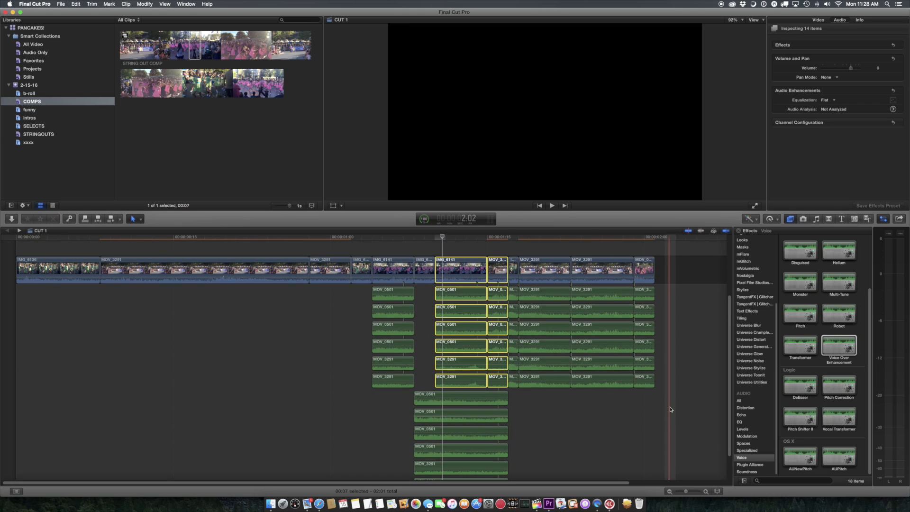